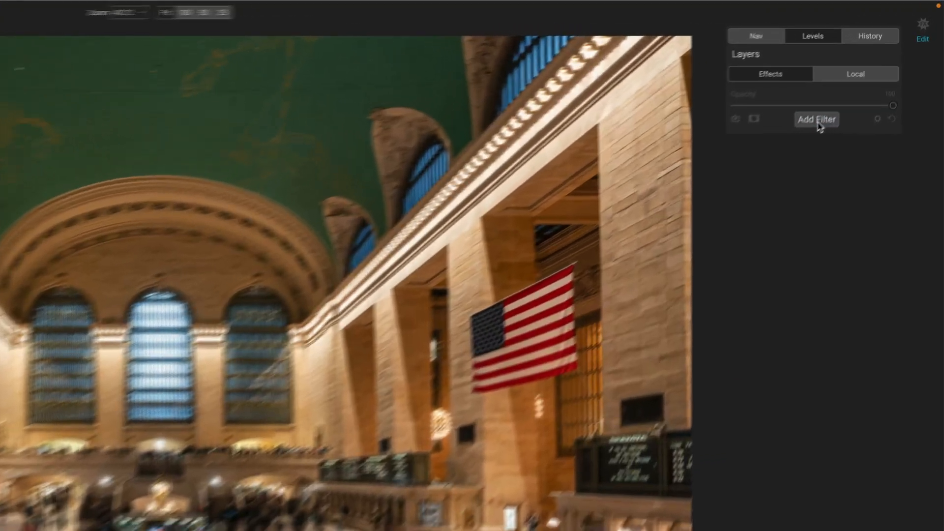
left_click(859, 82)
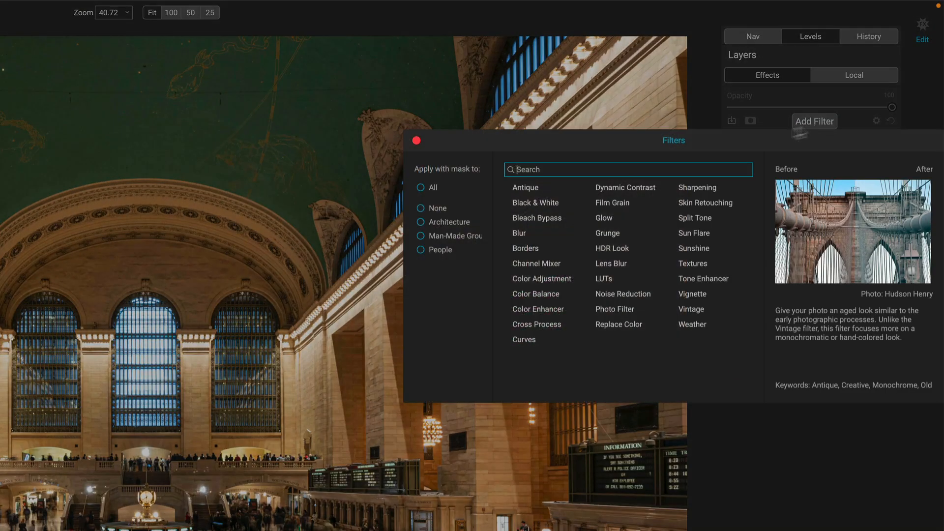
left_click(614, 310)
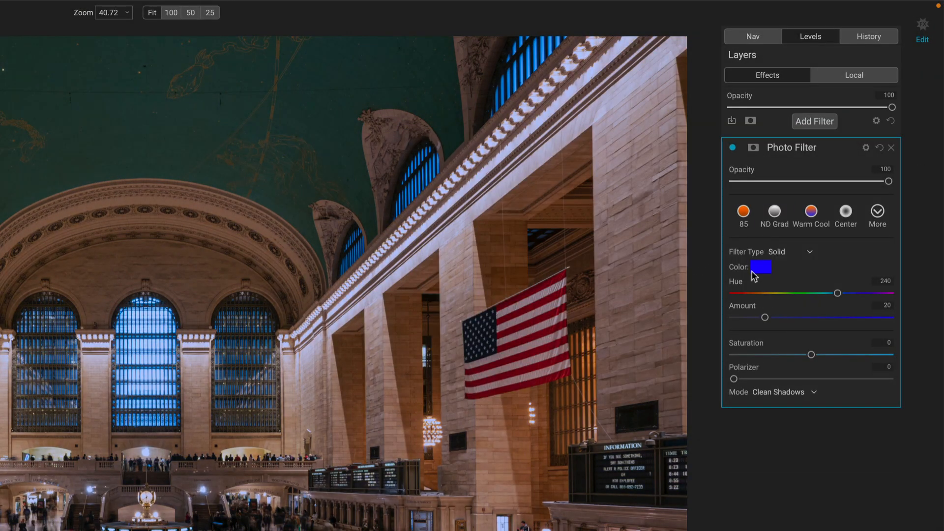
left_click(892, 148)
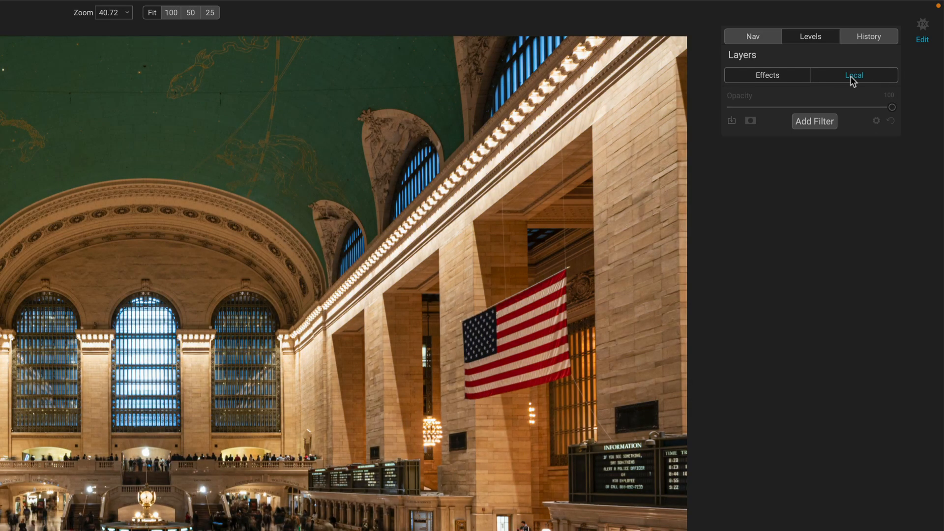
- Try a local adjustment with Paint with Color, its mask inverted and its opacity at 53, and remove the adjustment
left_click(853, 78)
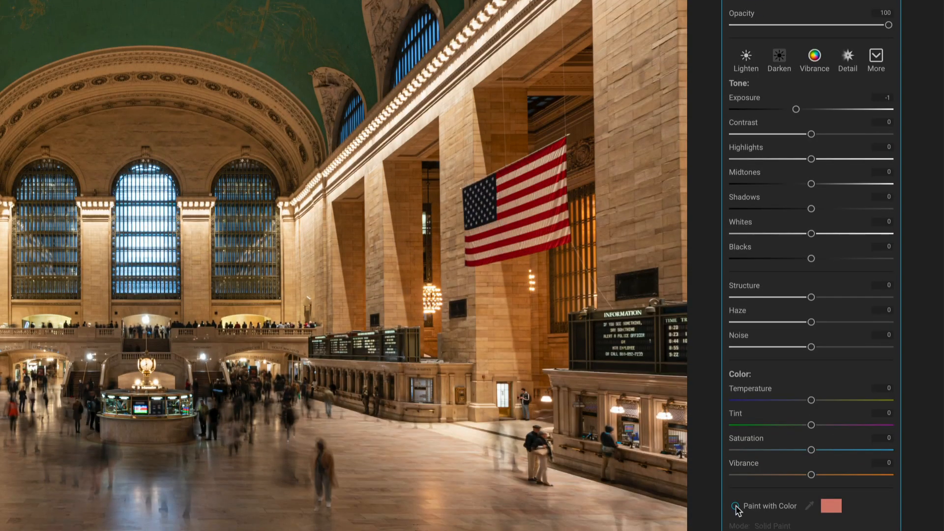
left_click(736, 506)
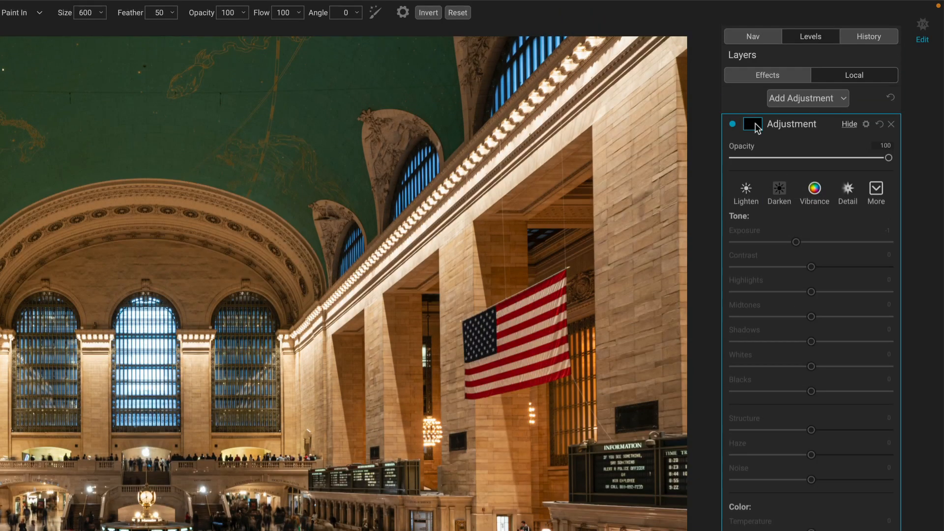
left_click(756, 125)
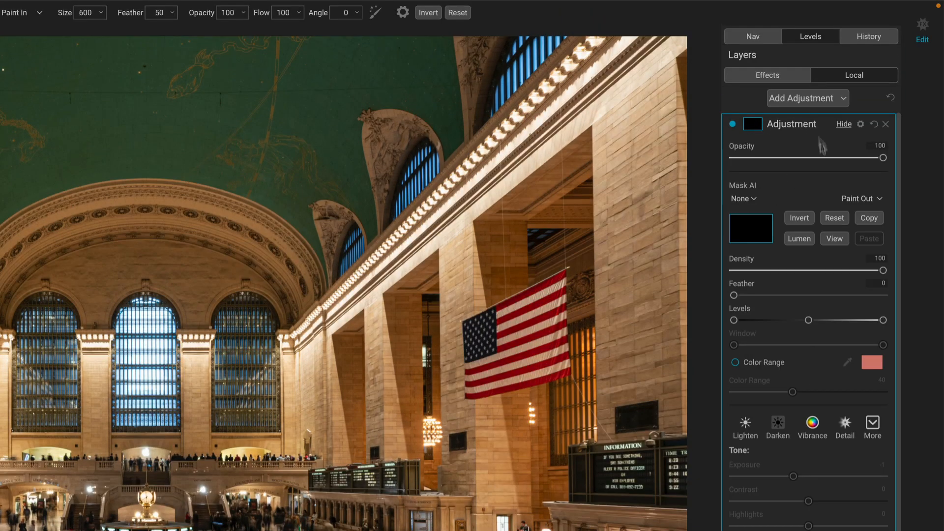
left_click(798, 219)
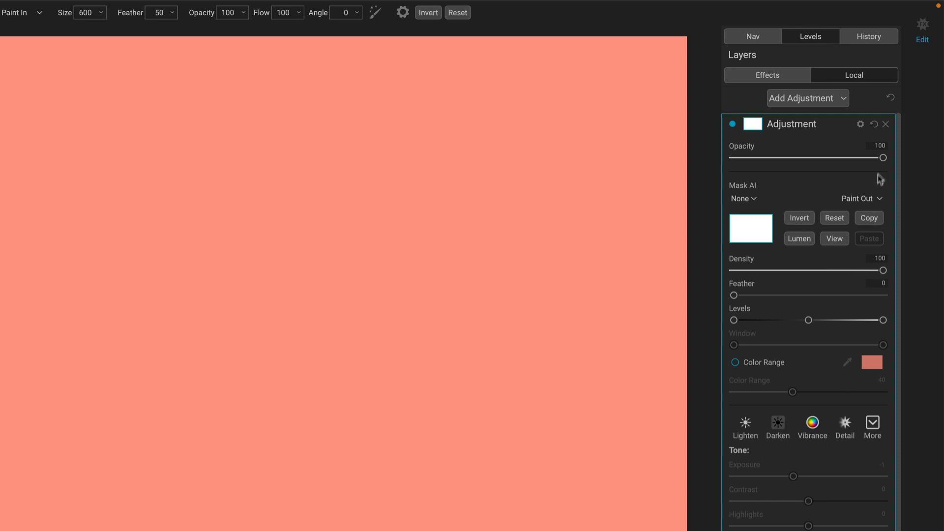
left_click_drag(882, 158, 814, 167)
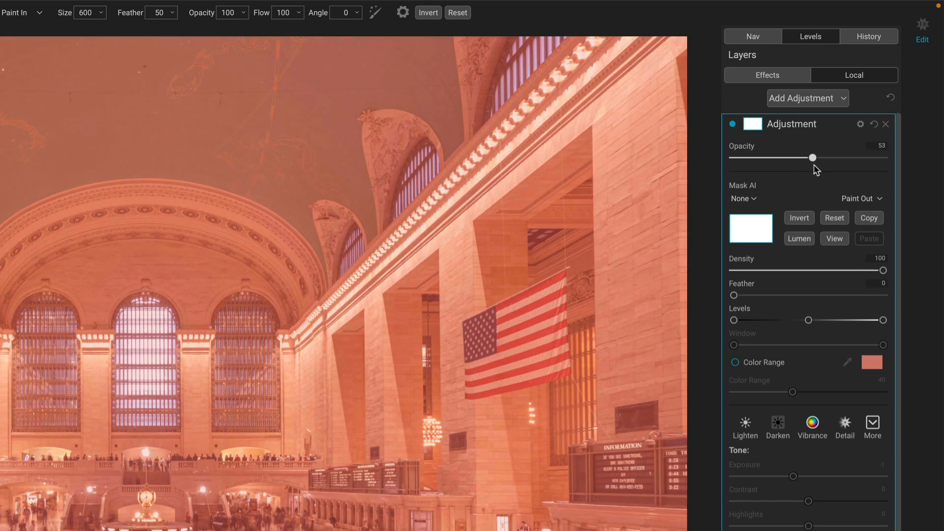
left_click(887, 123)
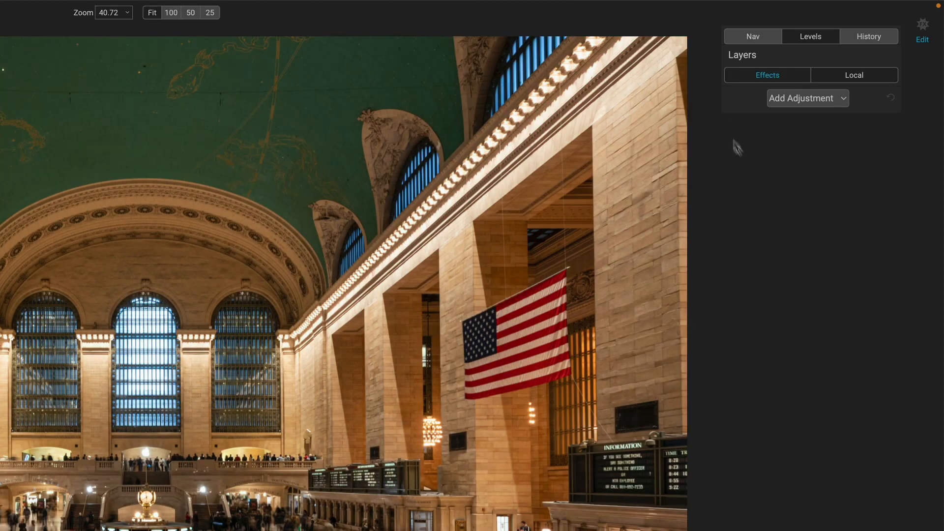
- Add a Photo Filter to the effects layers and set its blending mode to Exclusion
left_click(803, 123)
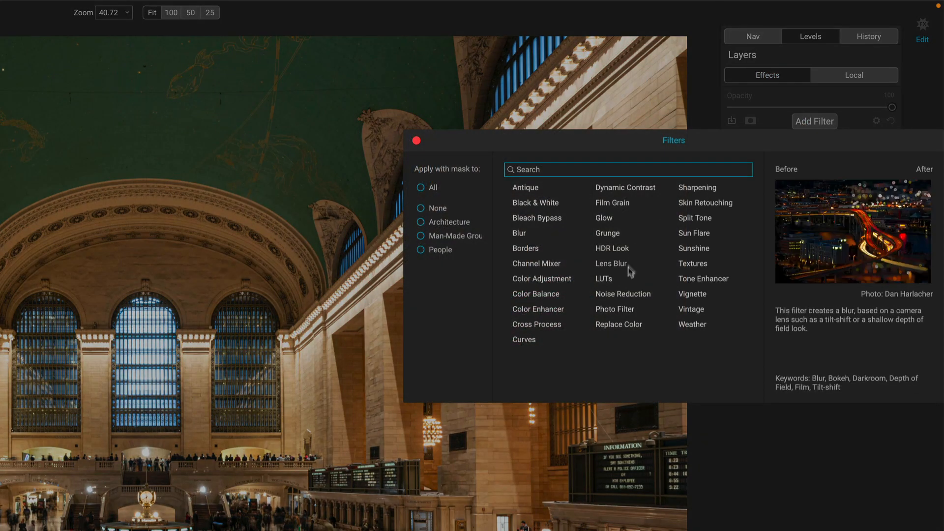
left_click(615, 308)
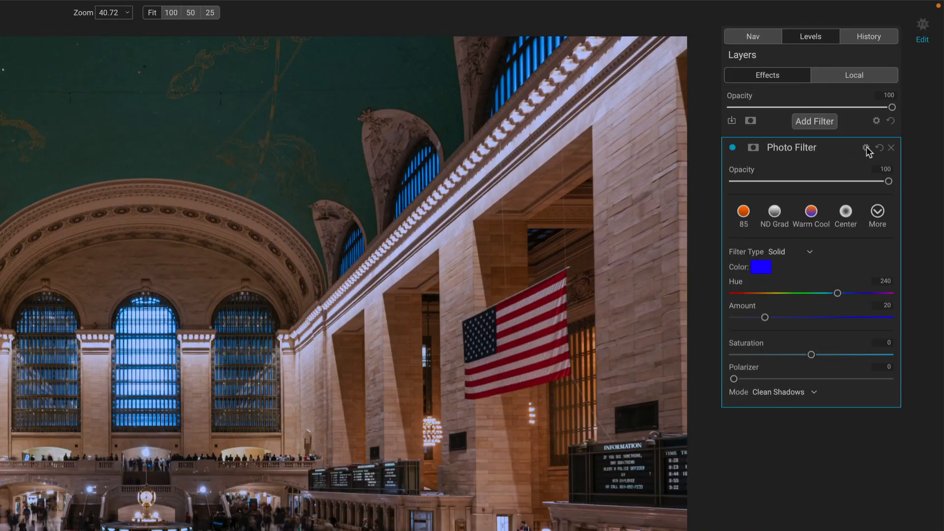
left_click(891, 98)
left_click(761, 213)
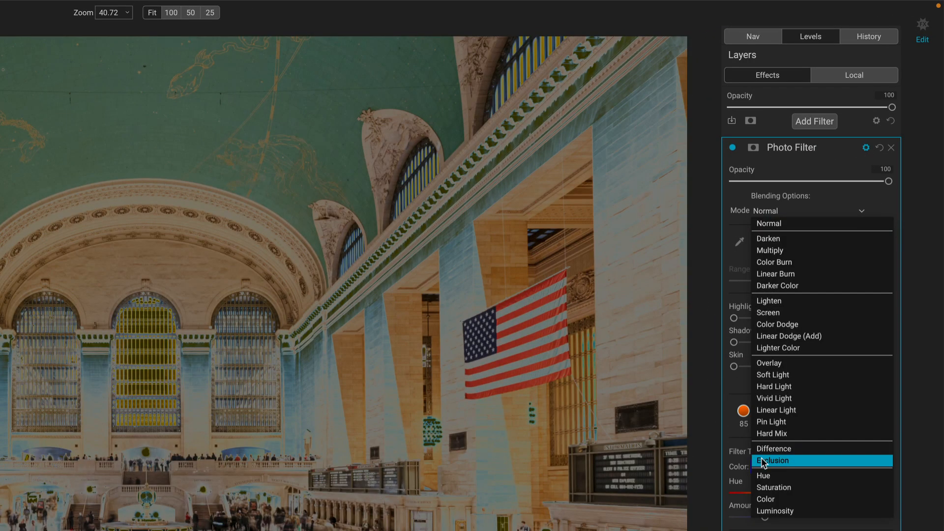
left_click(763, 463)
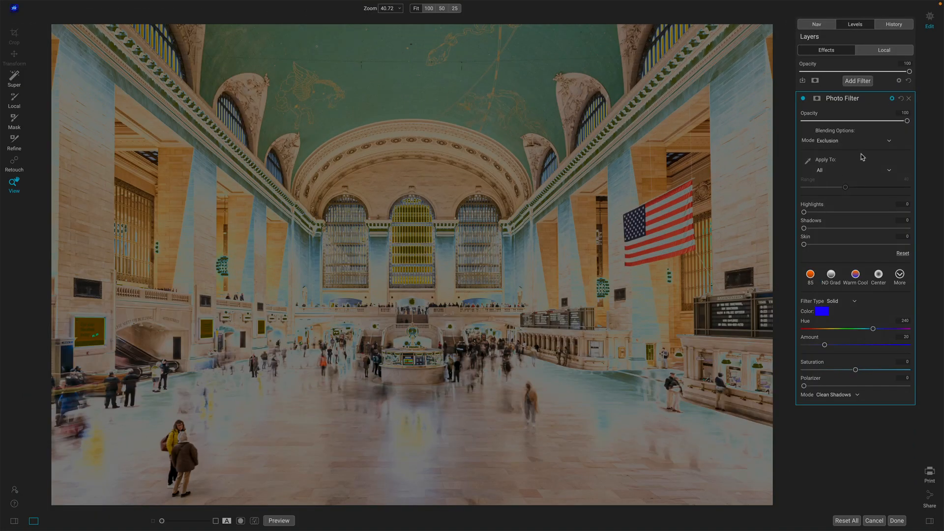
- Reapply the Exclusion blending mode in the Photo Filter's blending options and lower the filter's opacity to 18
left_click(893, 99)
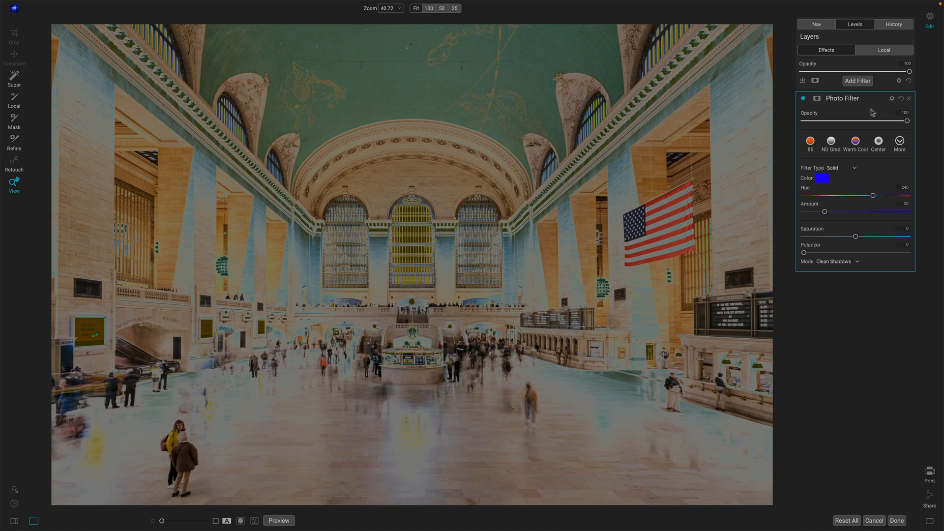
left_click(893, 99)
left_click(832, 142)
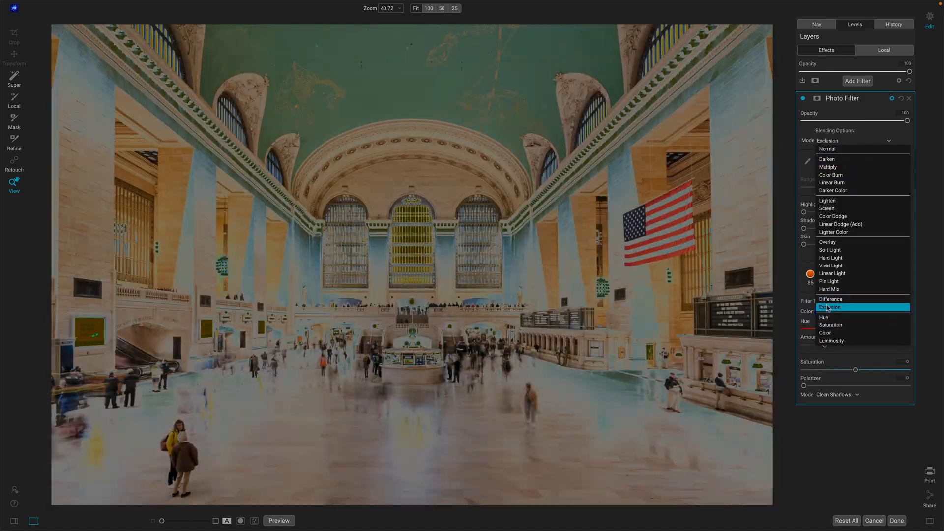
left_click(829, 307)
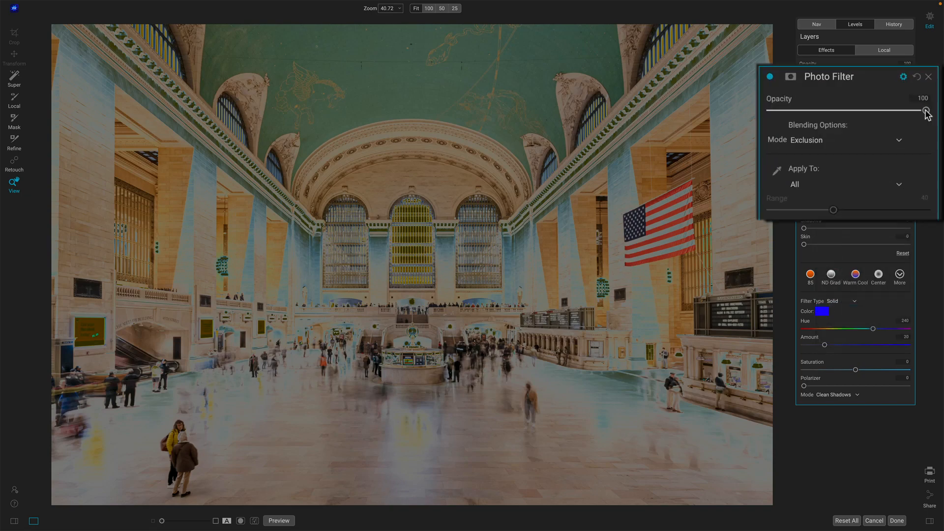
left_click_drag(907, 121, 797, 109)
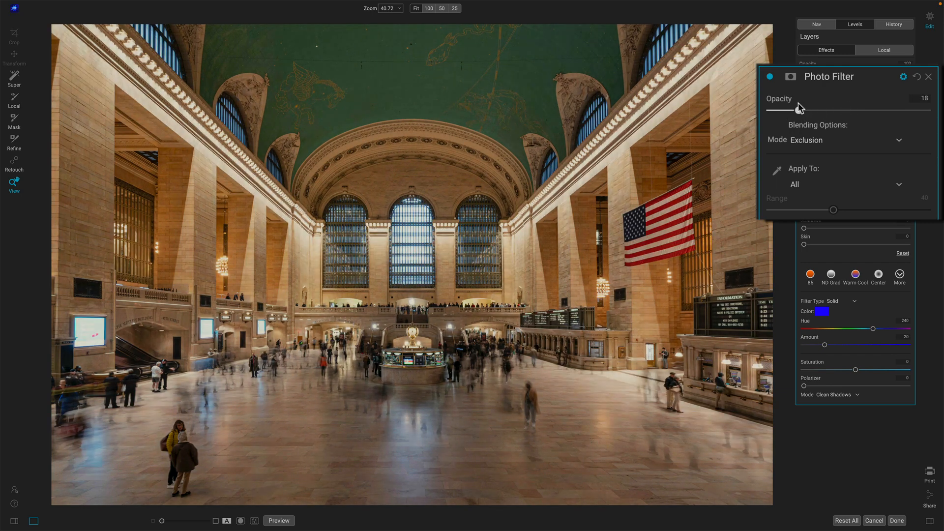
- Sample the green of the station ceiling as the Photo Filter's color and fine-tune the filter's opacity
left_click(822, 312)
left_click(718, 320)
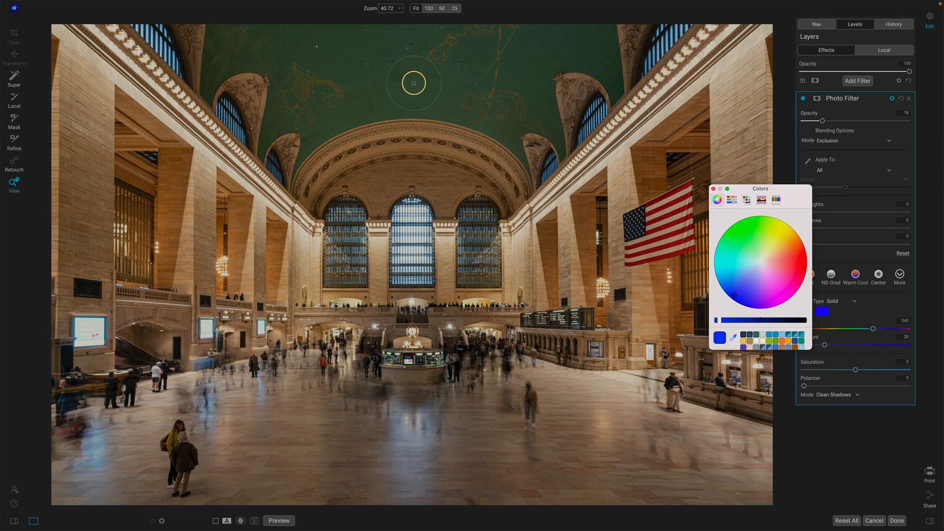
left_click(413, 81)
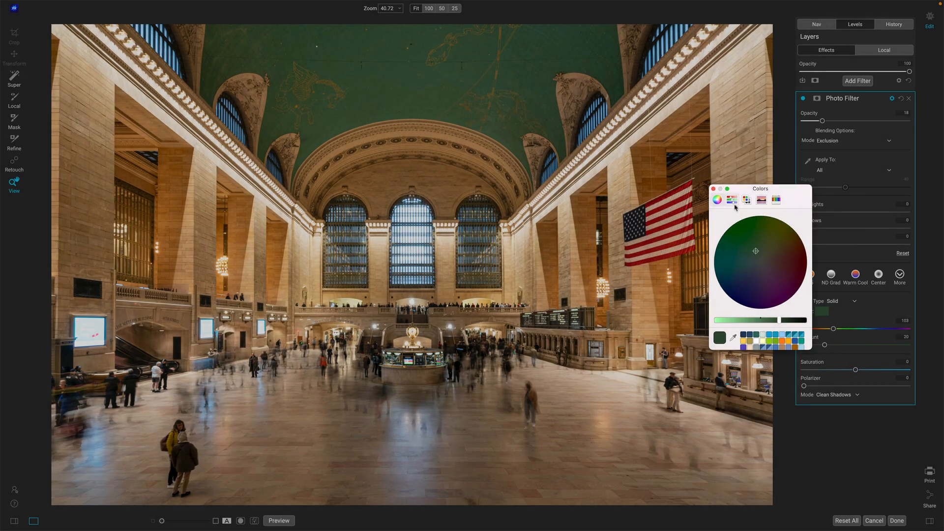
left_click_drag(814, 116, 797, 110)
left_click(714, 190)
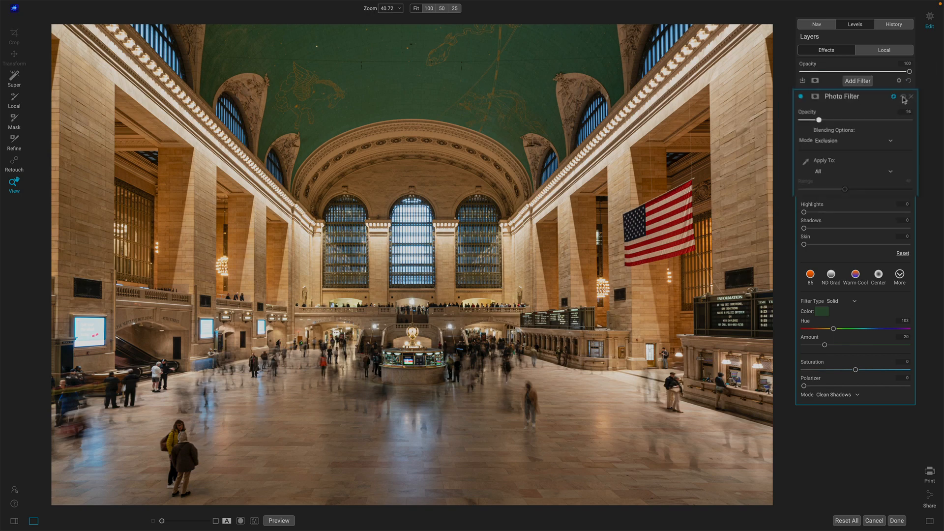
- Reset the Photo Filter, set its blending mode to Exclusion and lower its opacity to 60
left_click(901, 98)
left_click(837, 141)
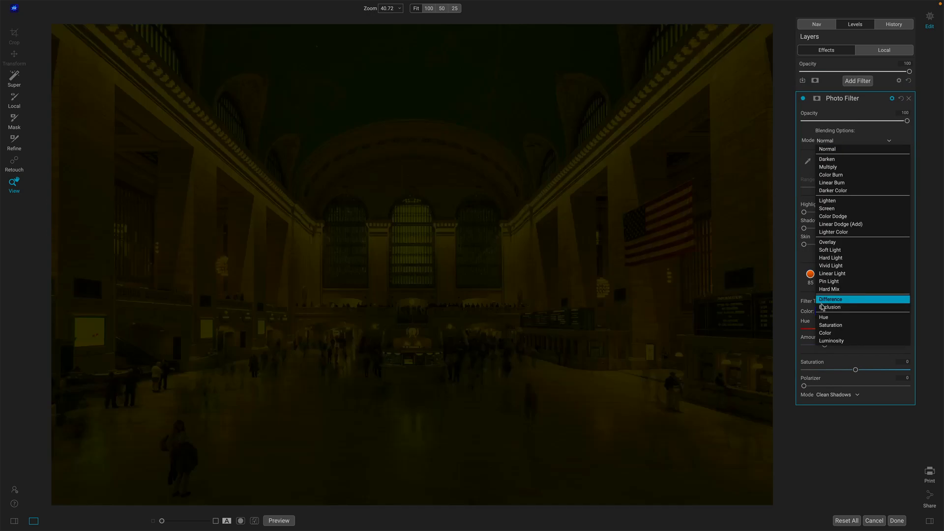
left_click(825, 307)
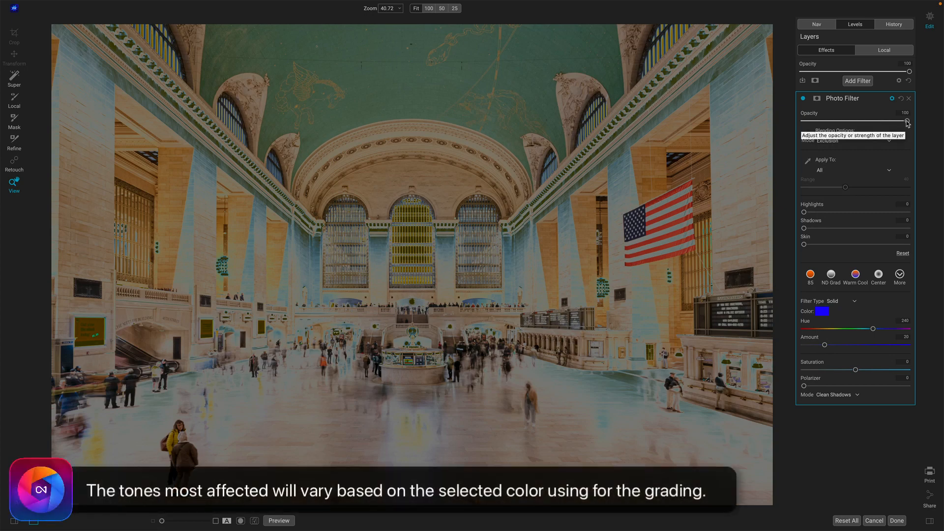
left_click_drag(907, 121, 867, 123)
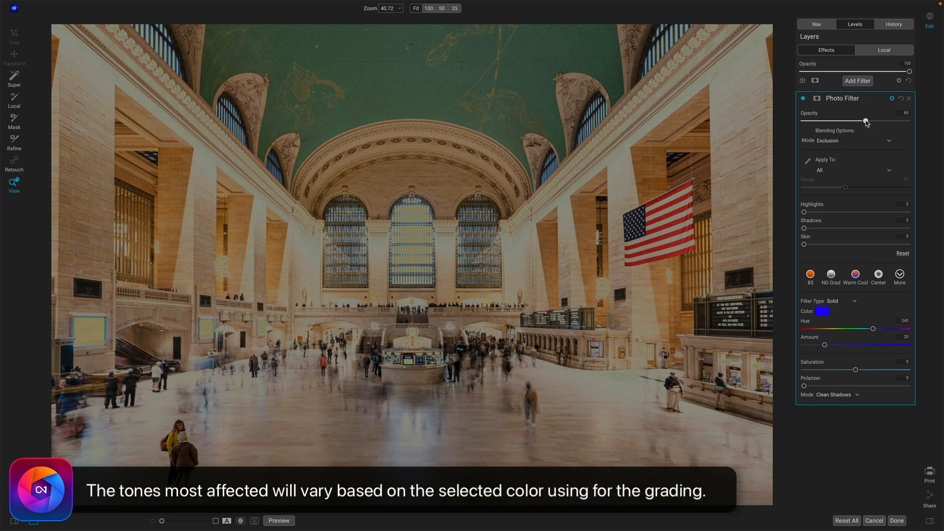
- Sample the Photo Filter's color from the green painted ceiling and close the color picker
left_click(822, 311)
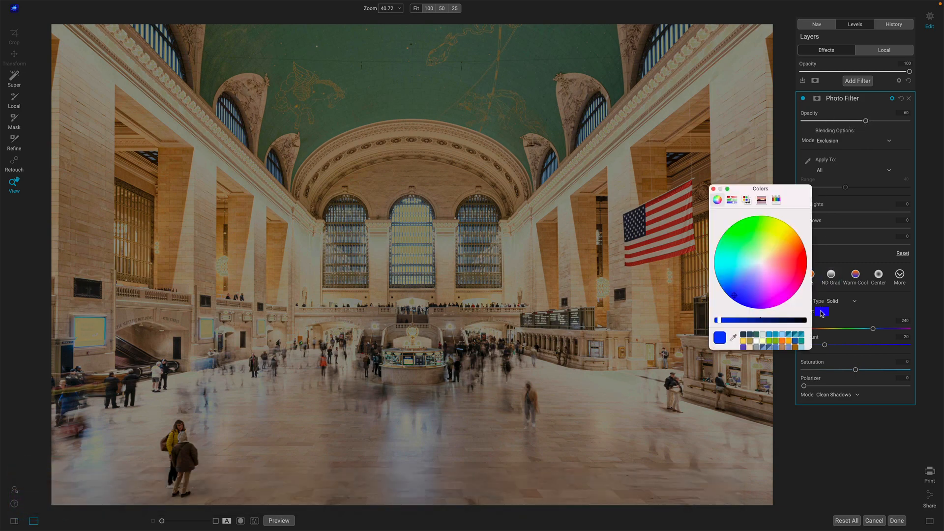
left_click(387, 79)
left_click(714, 188)
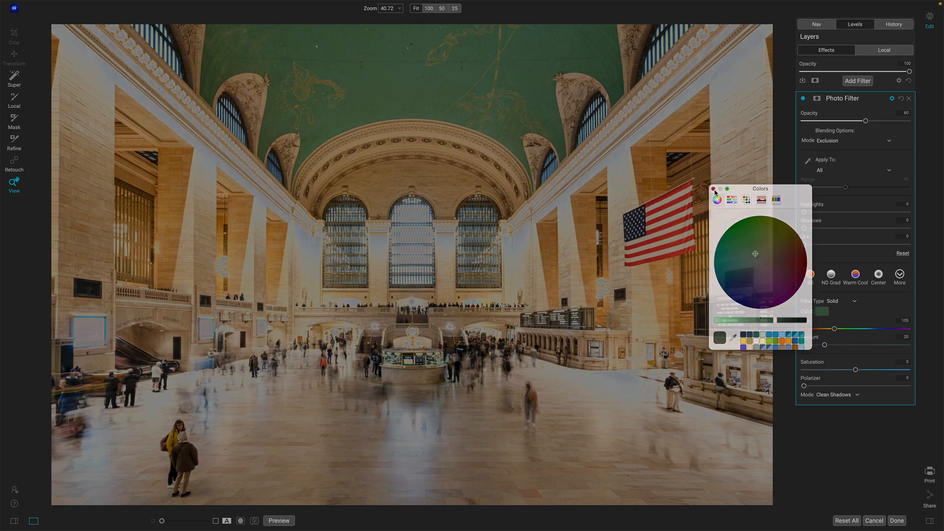
- Give the Photo Filter a luminosity mask and lower the filter's opacity to 0
left_click(817, 100)
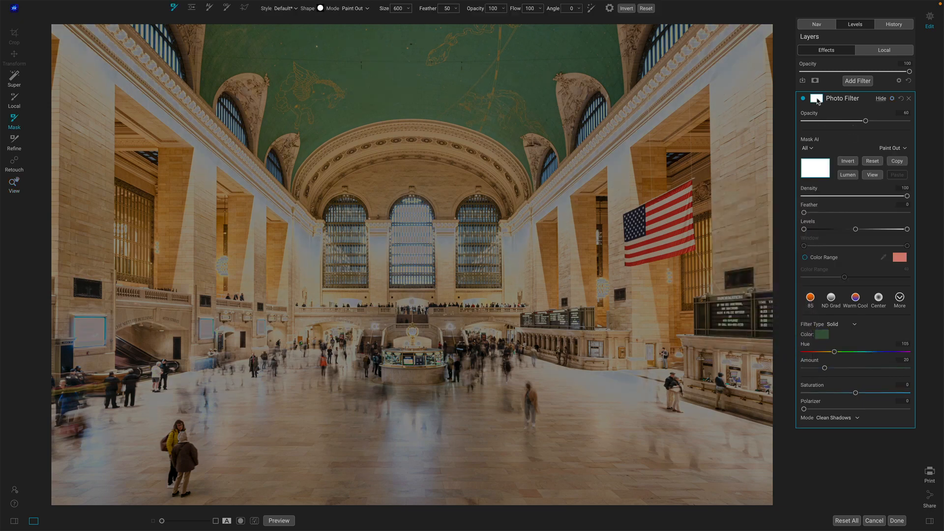
left_click(845, 152)
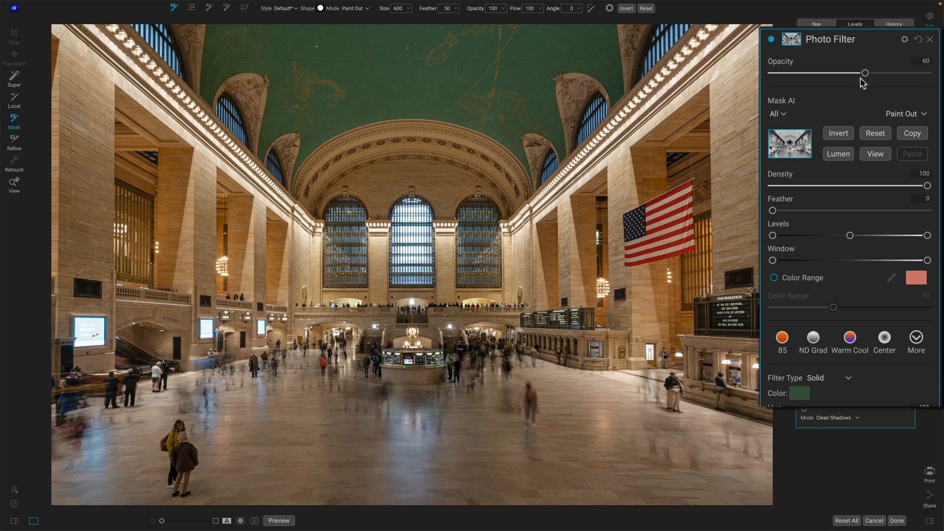
left_click_drag(865, 73, 768, 73)
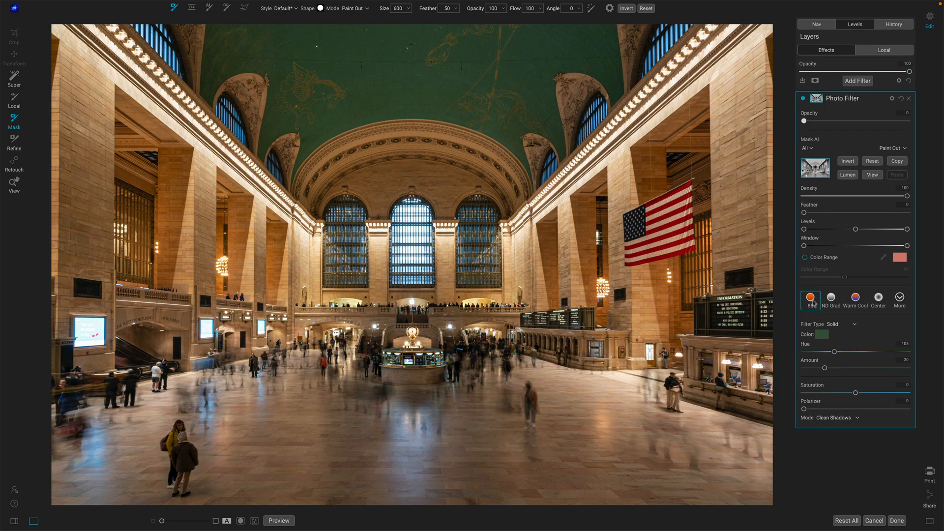
- Darken the Photo Filter's green color in the color picker and raise the filter's opacity to 56
left_click(822, 335)
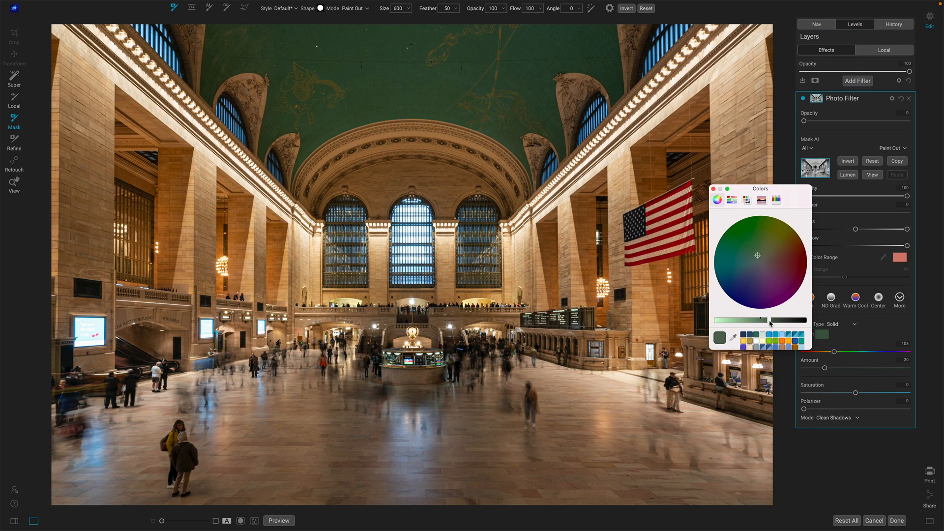
left_click_drag(771, 323, 782, 323)
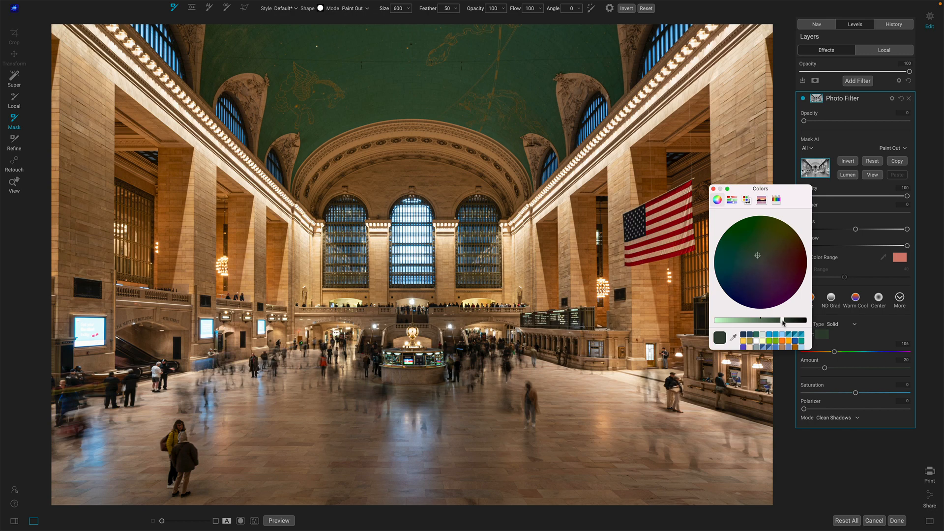
left_click_drag(806, 121, 836, 121)
left_click_drag(818, 73, 860, 73)
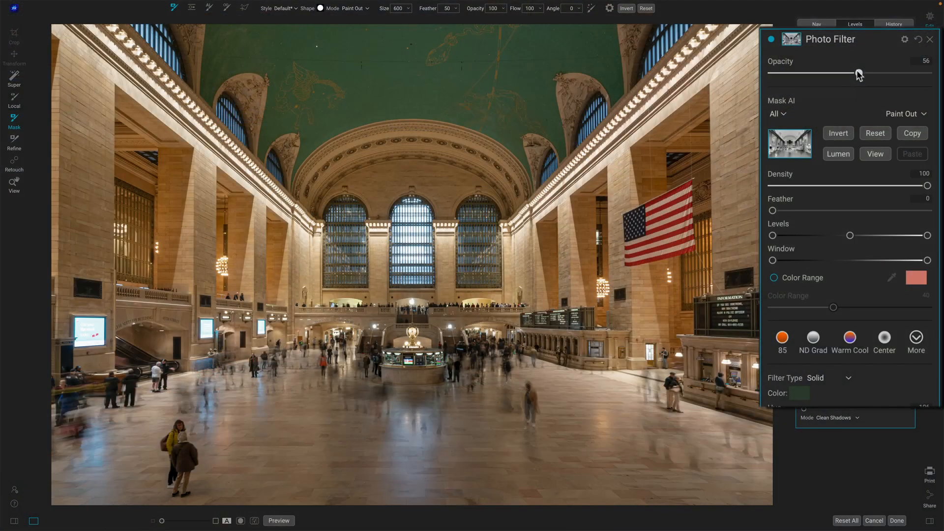
mouse_move(857, 73)
left_mouse_down()
mouse_move(827, 74)
mouse_move(869, 74)
mouse_move(860, 73)
left_mouse_up()
- Reset the Photo Filter's luminosity mask to plain white and lower the filter's opacity to 42
left_click(905, 39)
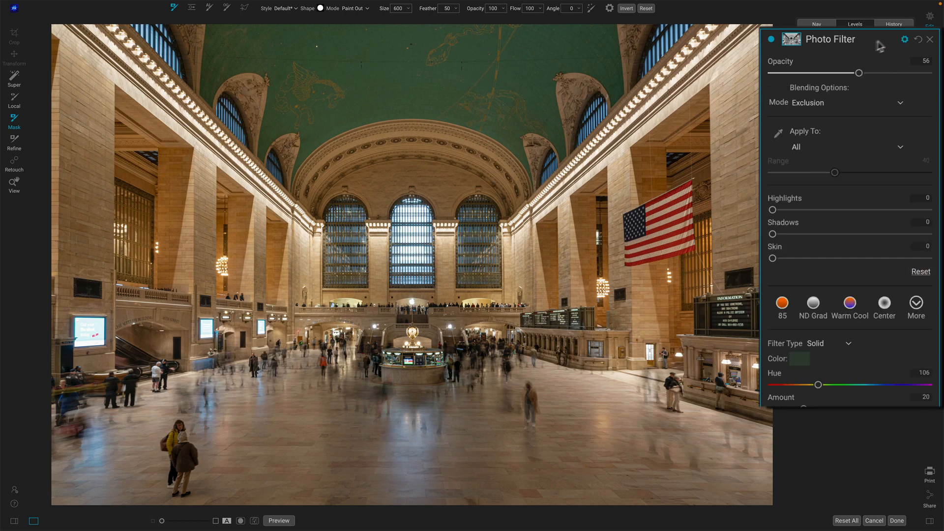
left_click(793, 41)
left_click(838, 158)
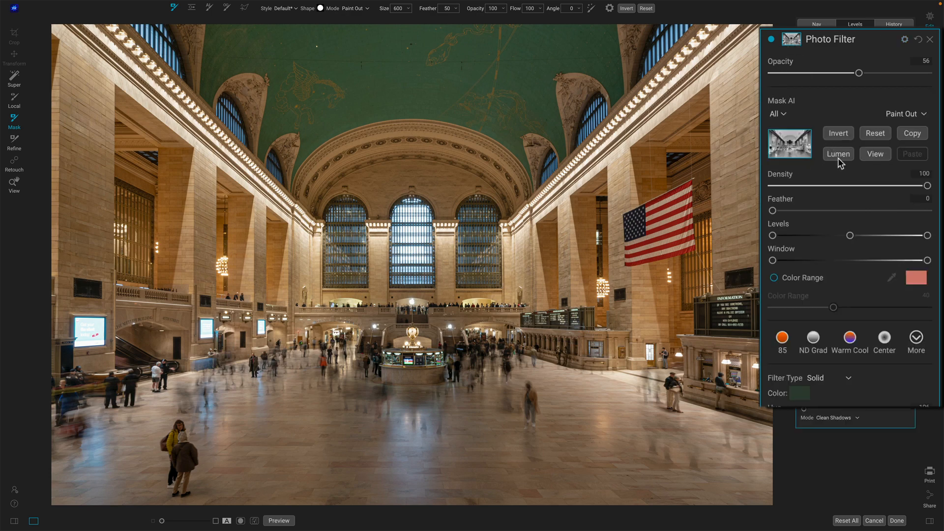
left_click(876, 134)
left_click_drag(860, 74, 838, 72)
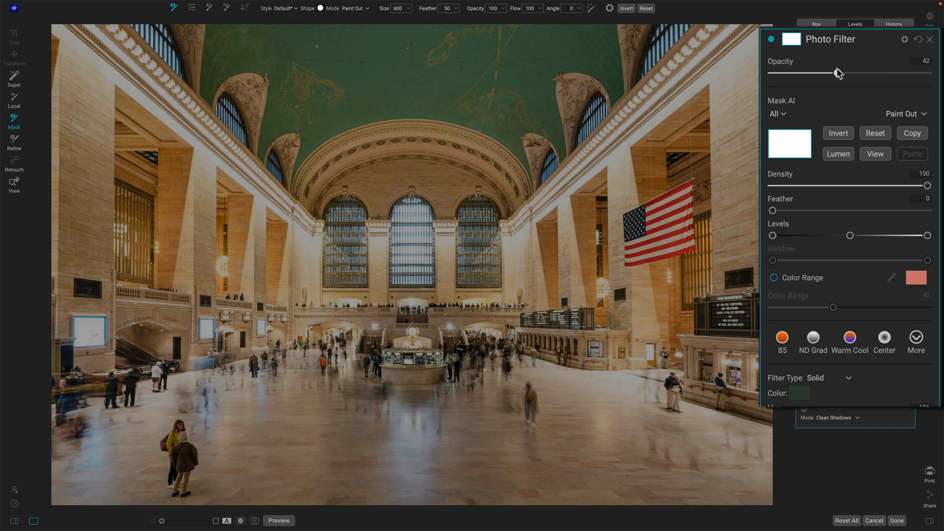
- Set the Photo Filter's Highlights blending option to 64 and raise the filter's opacity to 50
left_click(905, 39)
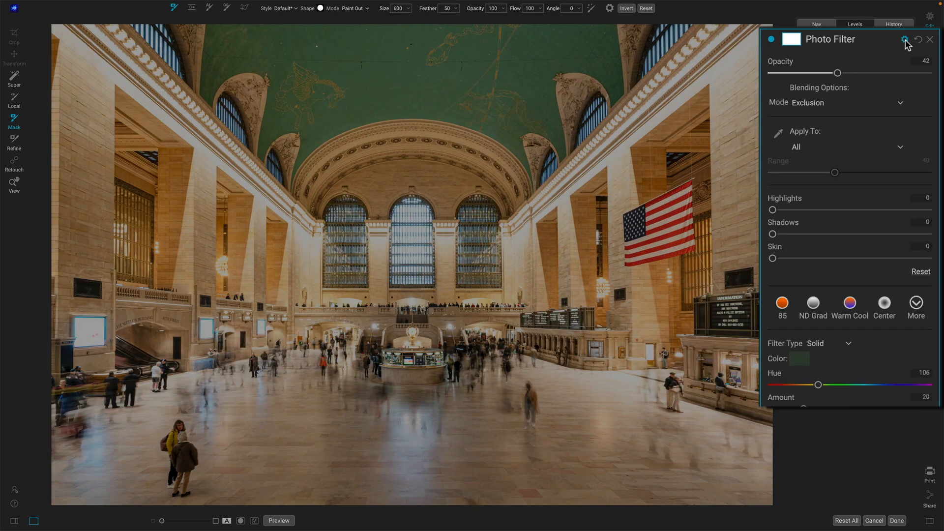
left_click_drag(773, 212, 928, 210)
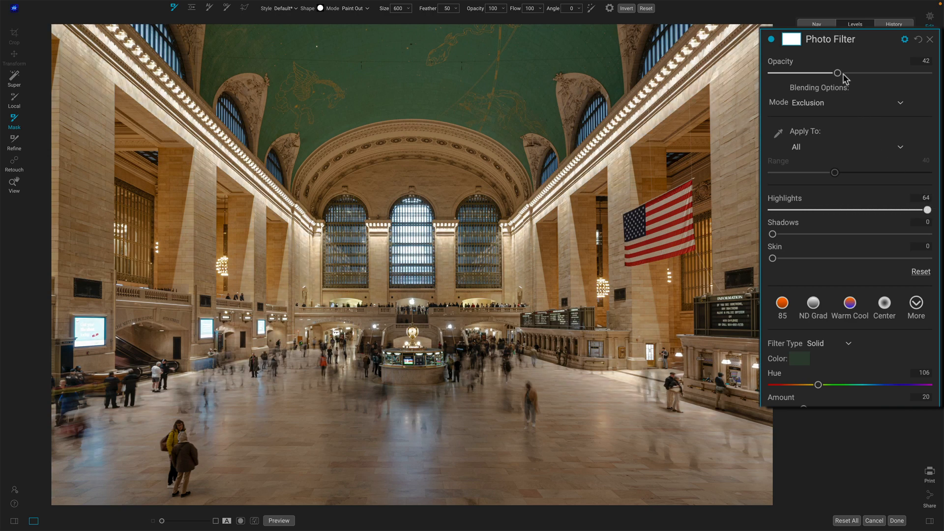
mouse_move(838, 74)
left_mouse_down()
mouse_move(880, 73)
mouse_move(821, 73)
mouse_move(859, 74)
mouse_move(852, 74)
left_mouse_up()
left_click(905, 39)
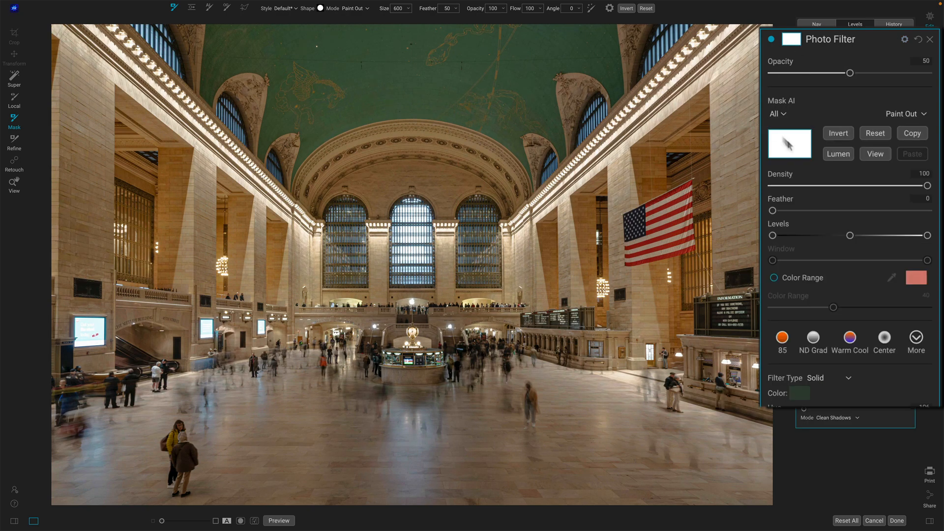
- Give the Photo Filter an inverted luminosity mask with feather 20, checking the mask view, and raise the filter's opacity to 73
left_click(835, 155)
left_click(839, 134)
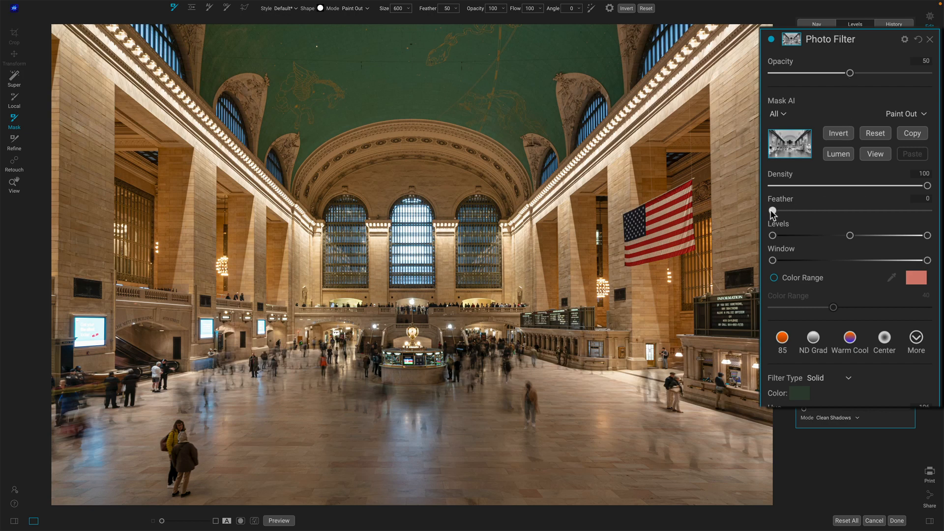
left_click_drag(773, 210, 779, 211)
left_click(872, 155)
mouse_move(791, 211)
left_mouse_down()
mouse_move(847, 212)
mouse_move(805, 211)
left_mouse_up()
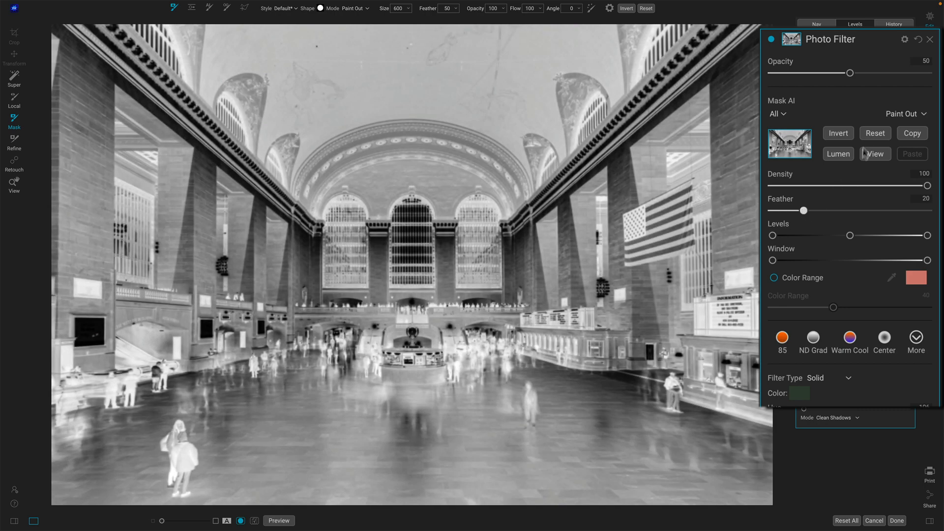
left_click(880, 156)
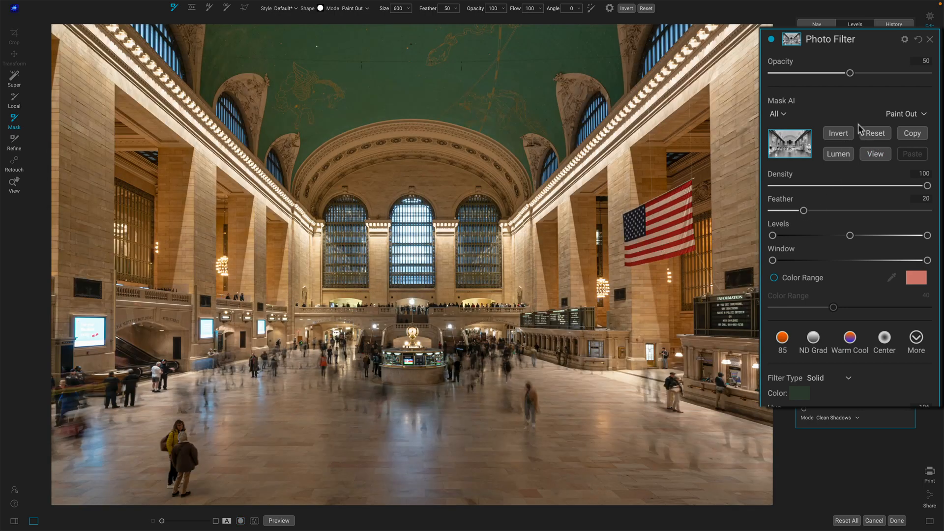
left_click_drag(864, 75, 886, 73)
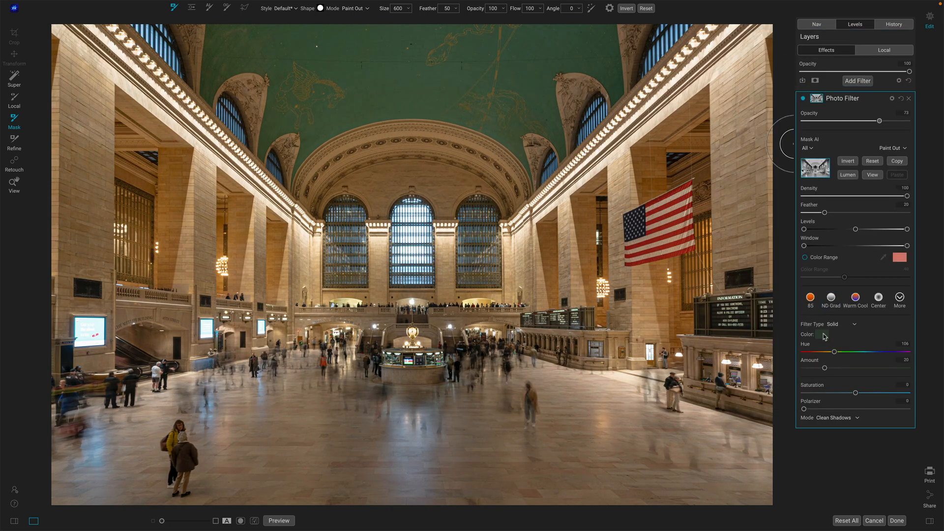
- Change the Photo Filter's color to purple in the color picker and raise the filter's opacity to 95
left_click(823, 335)
left_click_drag(741, 279, 717, 321)
left_click_drag(880, 121, 882, 123)
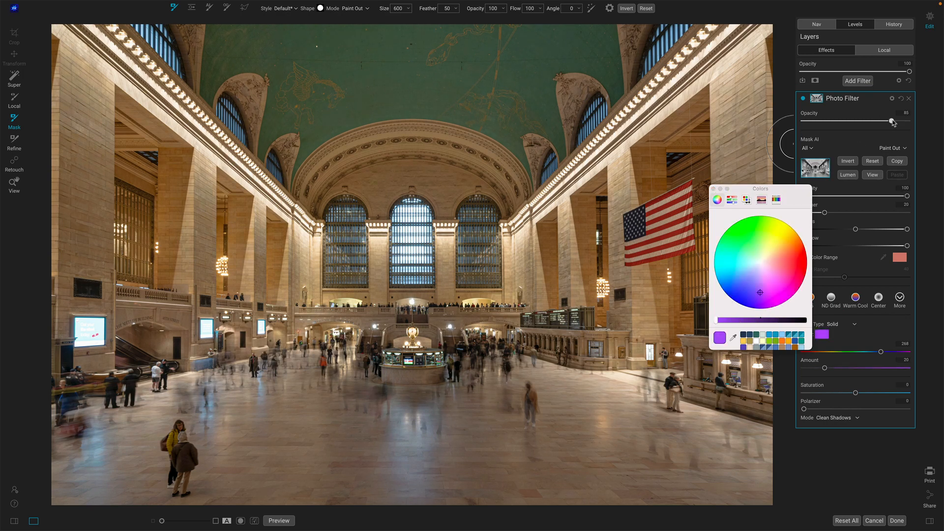
- Try light green and red as the Photo Filter's color in the color wheel
left_click_drag(745, 291, 790, 247)
left_click(758, 244)
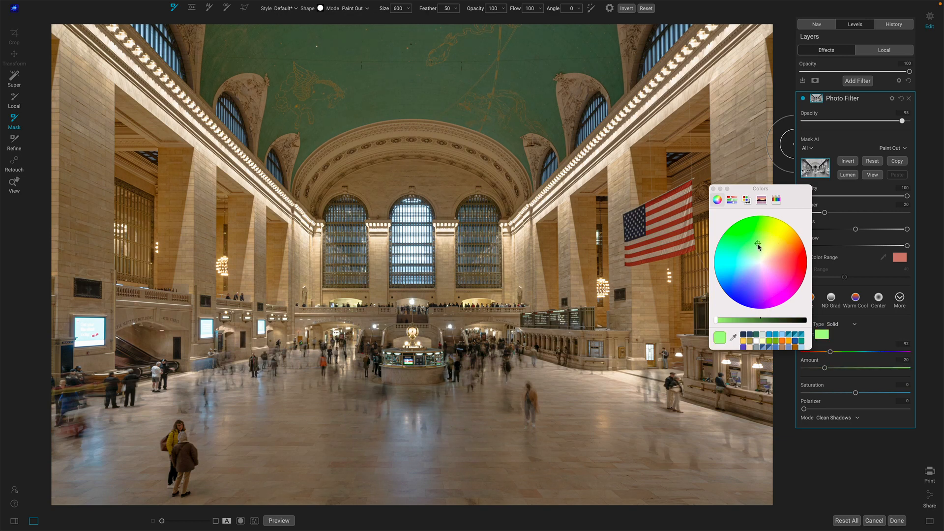
left_click(790, 263)
left_click_drag(791, 264, 793, 258)
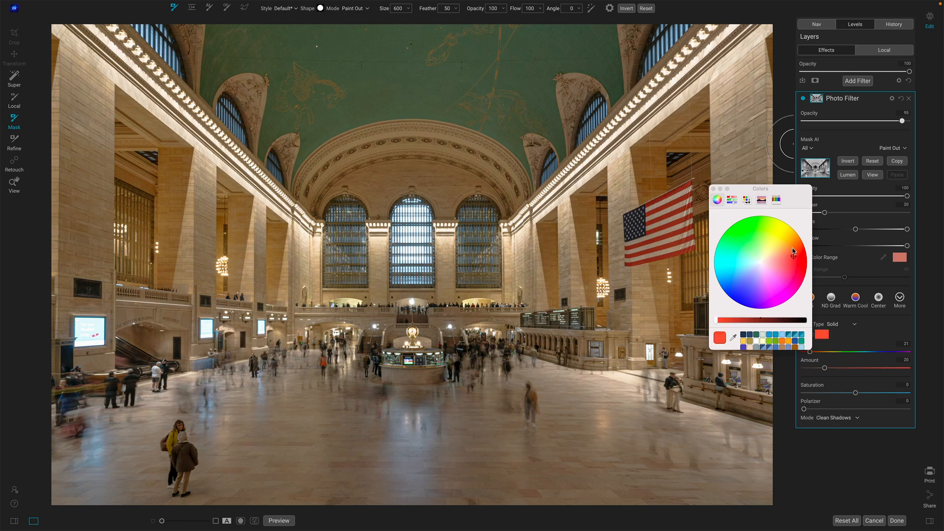
- Set the Photo Filter's color to orange with hue 44 and close the color picker
left_click(792, 248)
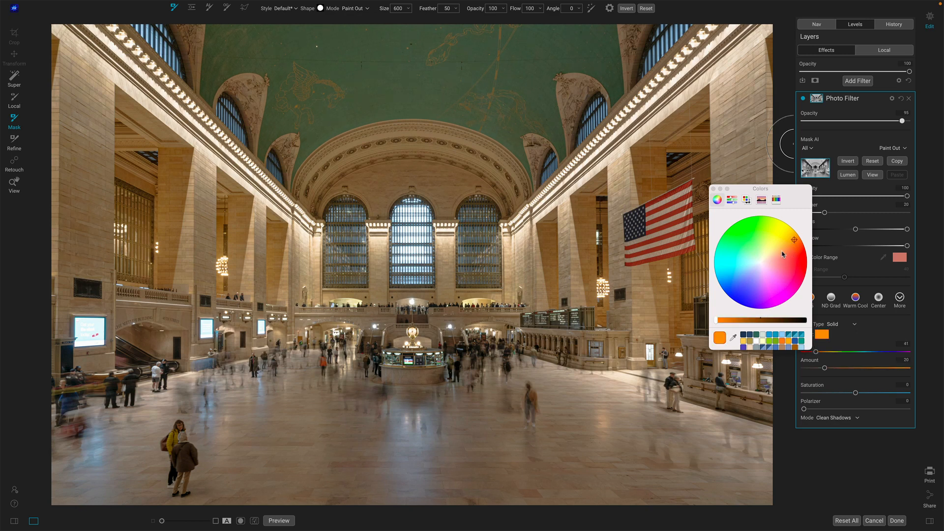
left_click(794, 239)
left_click(713, 189)
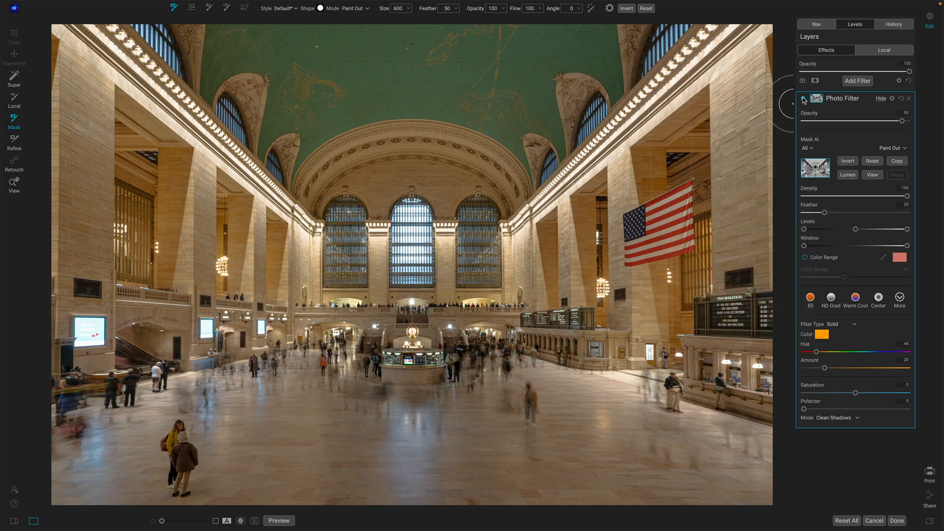
- Toggle the Photo Filter off and on to compare the photo with and without the color grade
left_click(804, 99)
left_click(804, 99)
left_click(805, 99)
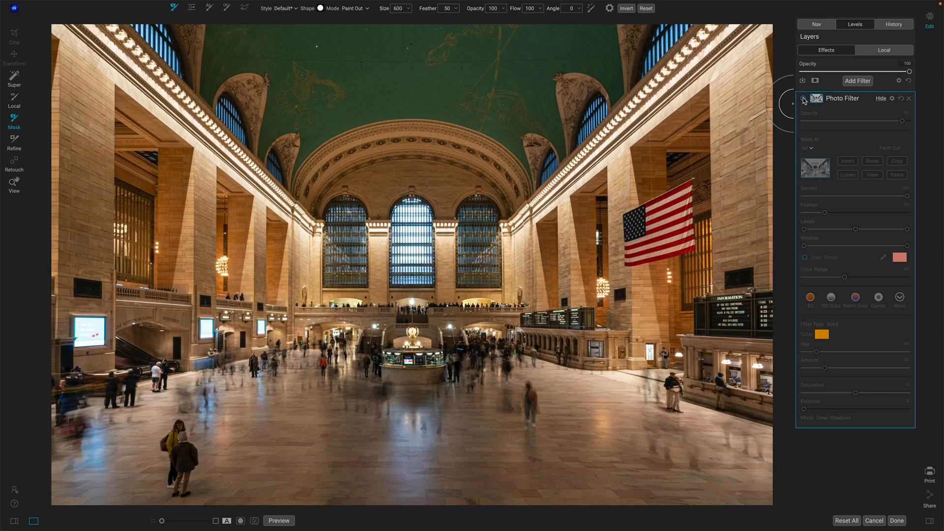